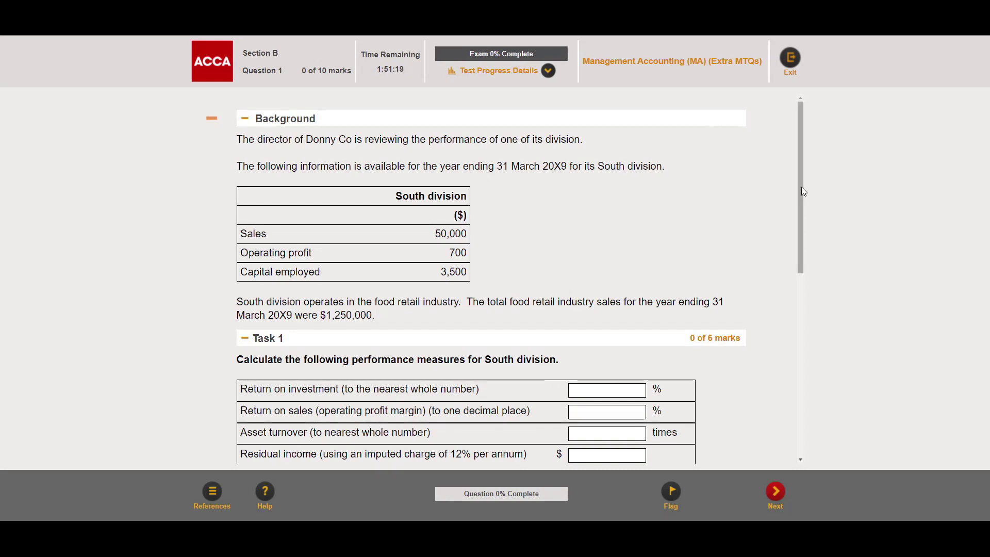
Scroll through Task 1 and highlight the ROI percentage unit, operating profit and capital employed figures
{"action": "mouse_move", "coordinate": [799, 187]}
{"action": "left_mouse_down"}
{"action": "mouse_move", "coordinate": [812, 366]}
{"action": "mouse_move", "coordinate": [805, 173]}
{"action": "left_mouse_up"}
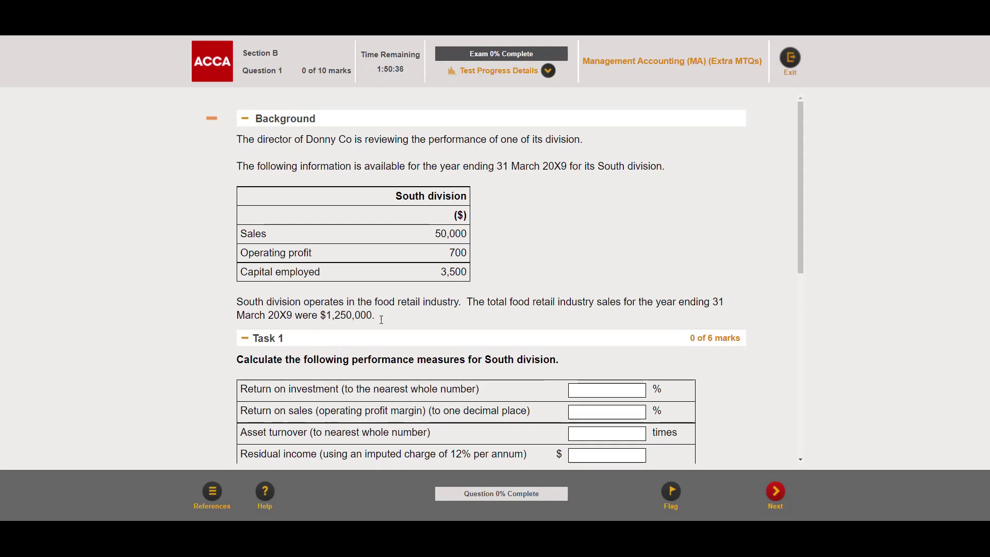
{"action": "scroll", "coordinate": [618, 273], "scroll_direction": "down", "scroll_amount": 2}
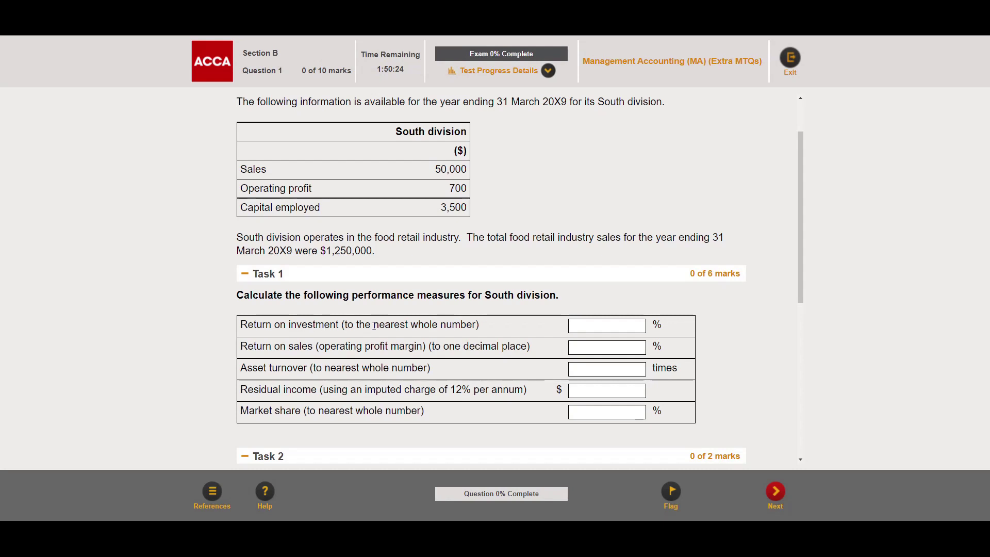
{"action": "double_click", "coordinate": [657, 325]}
{"action": "left_click_drag", "start_coordinate": [240, 189], "coordinate": [306, 191]}
{"action": "left_click_drag", "start_coordinate": [241, 207], "coordinate": [326, 209]}
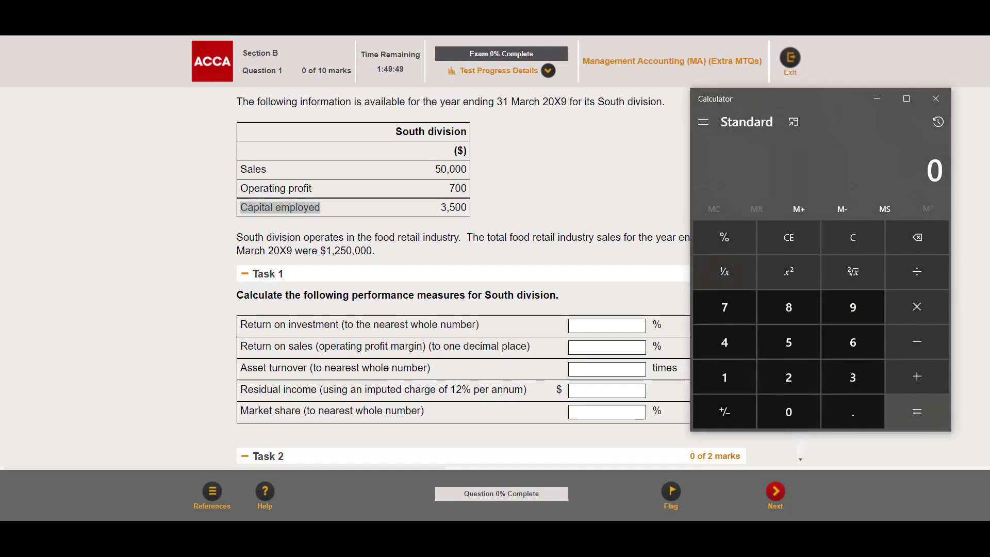
Calculate 700 ÷ 3500 in Calculator to get 0.2
{"action": "type", "text": "700"}
{"action": "key", "text": "slash"}
{"action": "type", "text": "3500"}
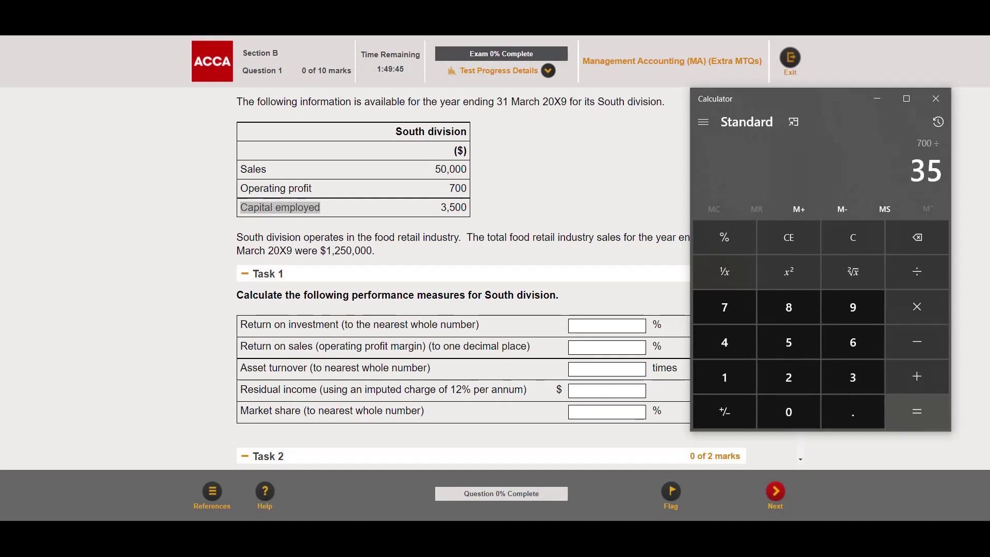
{"action": "key", "text": "Return"}
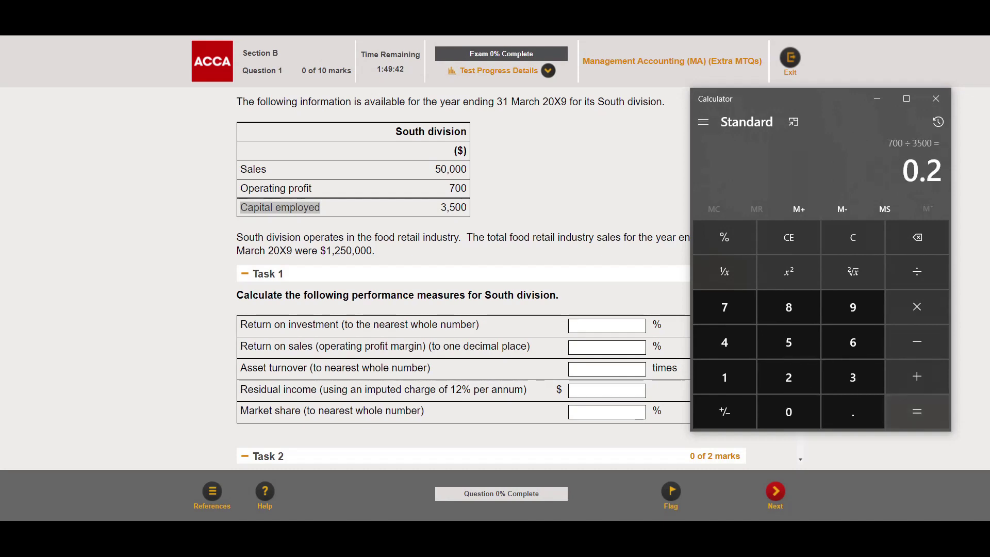
Enter 20 in the Return on investment box, correcting a mistyped 25
{"action": "left_click", "coordinate": [610, 333]}
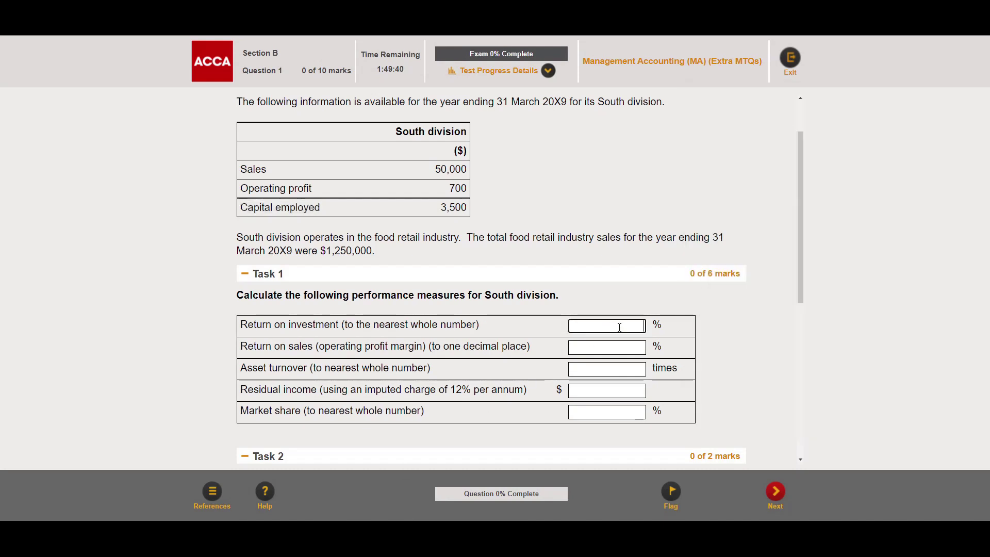
{"action": "type", "text": "20"}
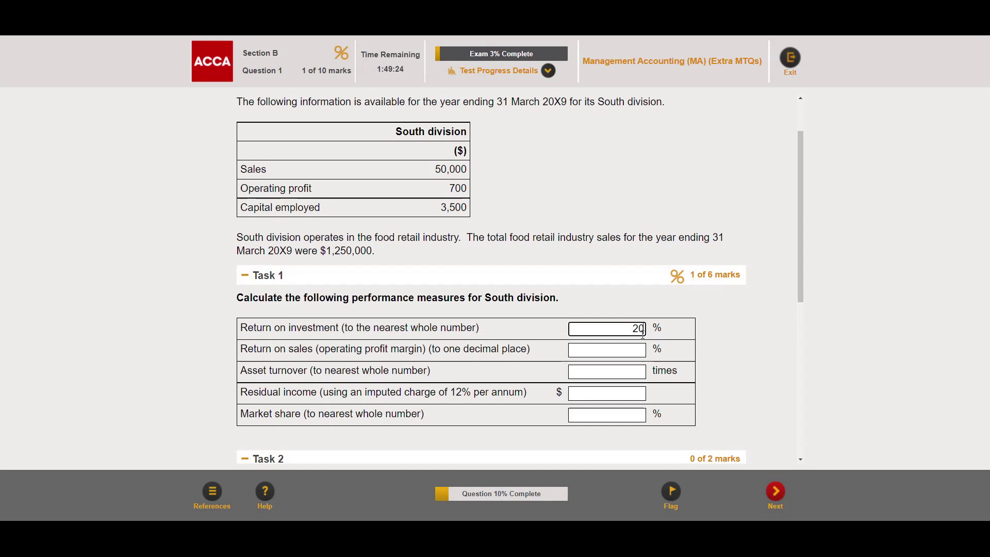
{"action": "key", "text": "BackSpace"}
{"action": "key", "text": "BackSpace"}
{"action": "type", "text": "25"}
{"action": "key", "text": "BackSpace"}
{"action": "type", "text": "0"}
Highlight the return on sales measure, operating profit and Sales in the data table
{"action": "left_click_drag", "start_coordinate": [241, 349], "coordinate": [313, 351]}
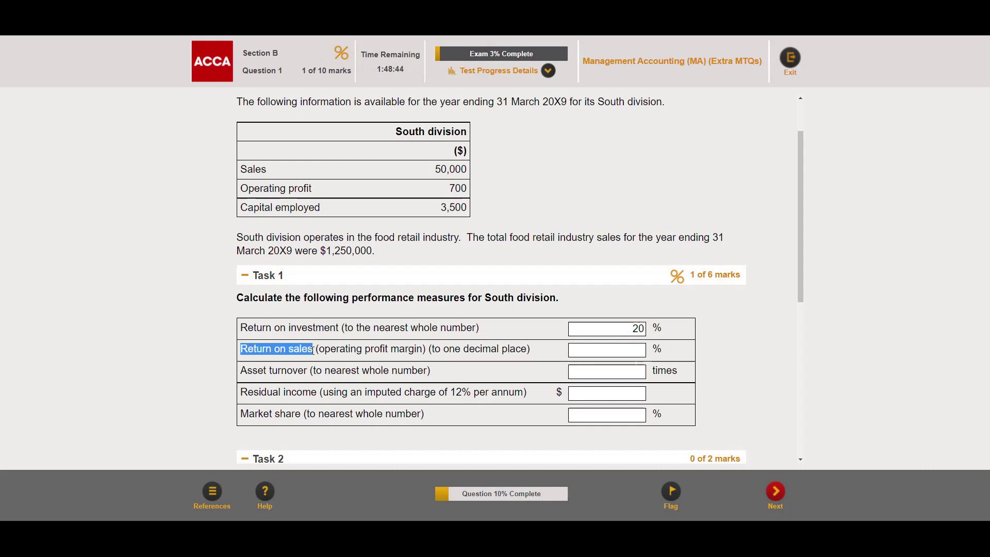
{"action": "left_click", "coordinate": [243, 187]}
{"action": "left_click_drag", "start_coordinate": [243, 187], "coordinate": [316, 191]}
{"action": "double_click", "coordinate": [252, 169]}
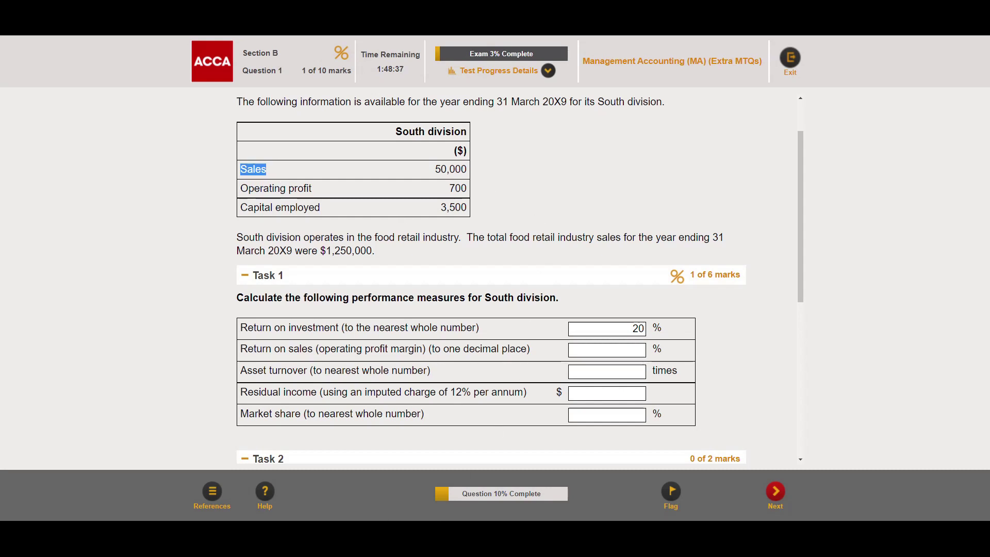
Calculate 700 ÷ 50000 in Calculator to get 0.014
{"action": "key", "text": "alt+Tab"}
{"action": "type", "text": "700"}
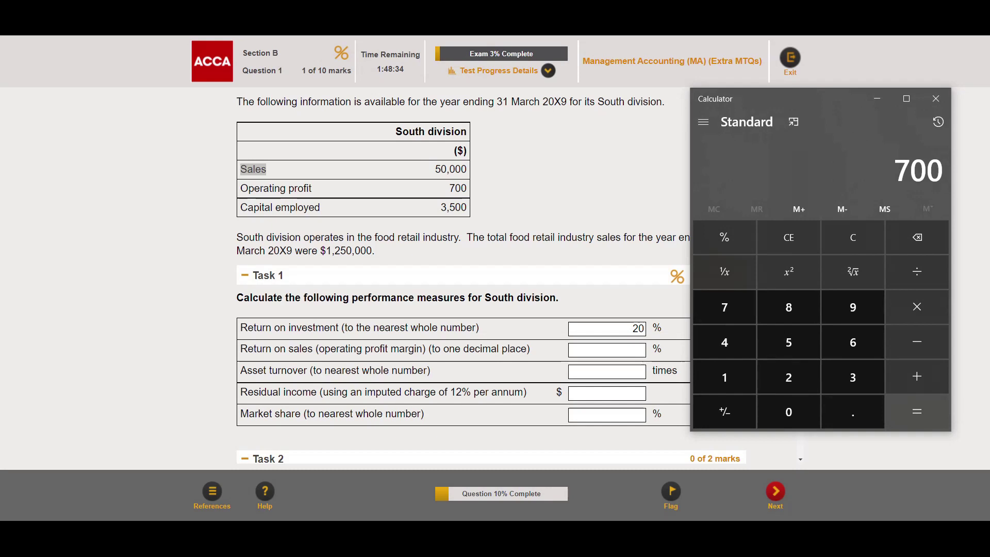
{"action": "key", "text": "slash"}
{"action": "type", "text": "500000"}
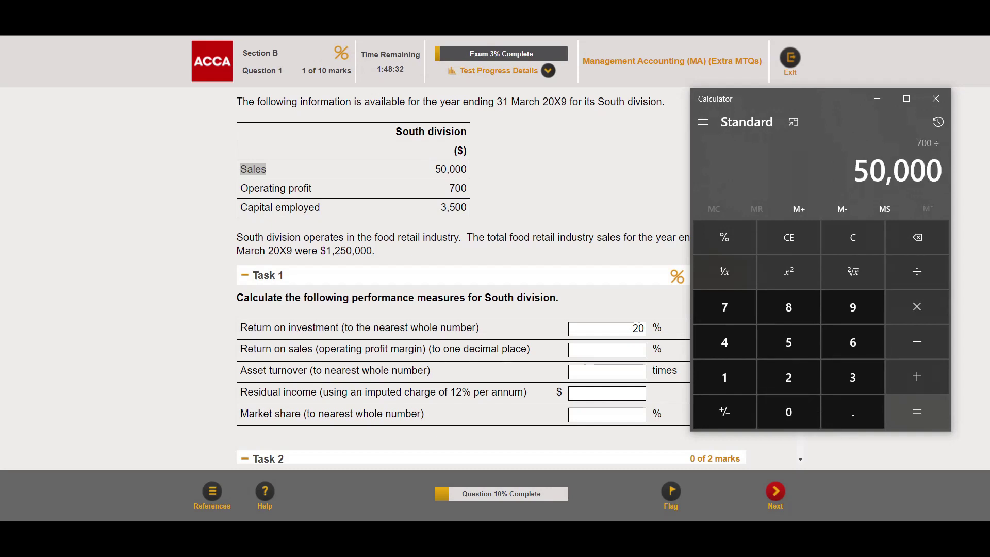
{"action": "key", "text": "Return"}
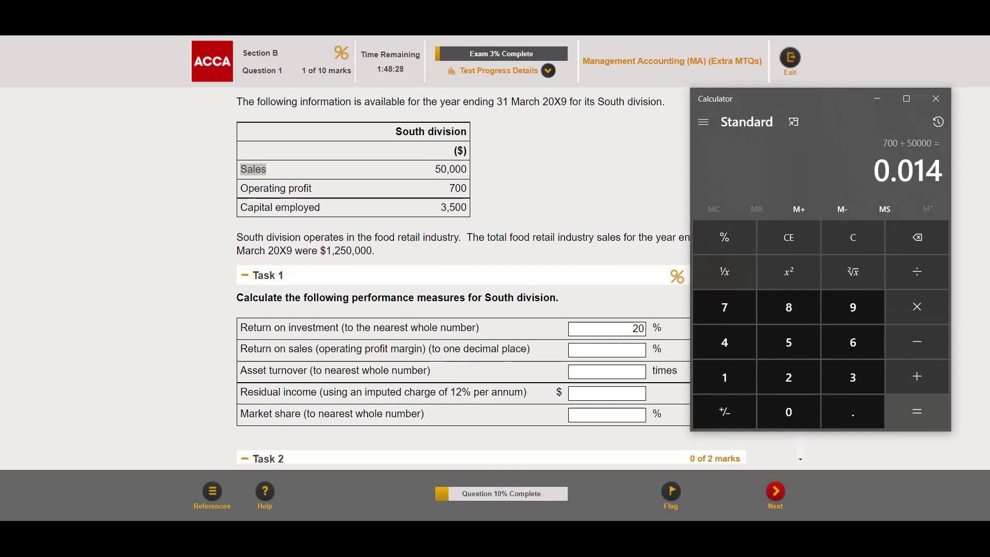
Note the one-decimal-place requirement and enter 1.4 in the Return on sales box
{"action": "left_click", "coordinate": [435, 353]}
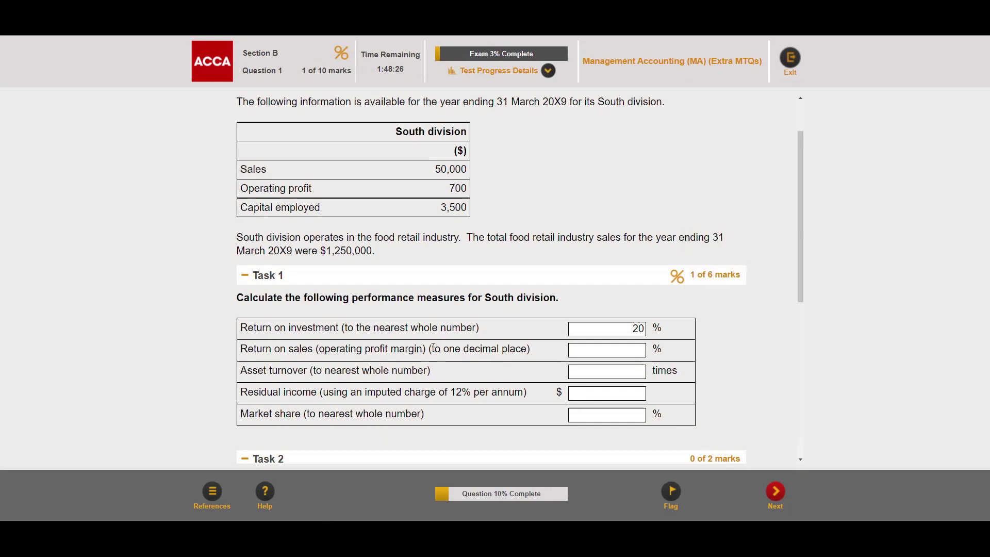
{"action": "left_click_drag", "start_coordinate": [432, 349], "coordinate": [517, 349]}
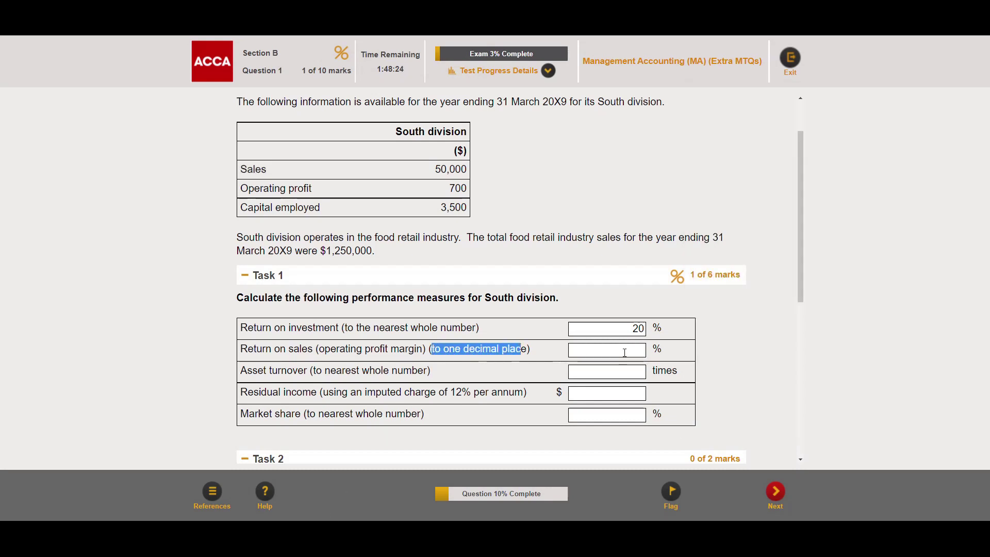
{"action": "left_click", "coordinate": [653, 346]}
{"action": "left_click", "coordinate": [620, 352]}
{"action": "type", "text": "1.4"}
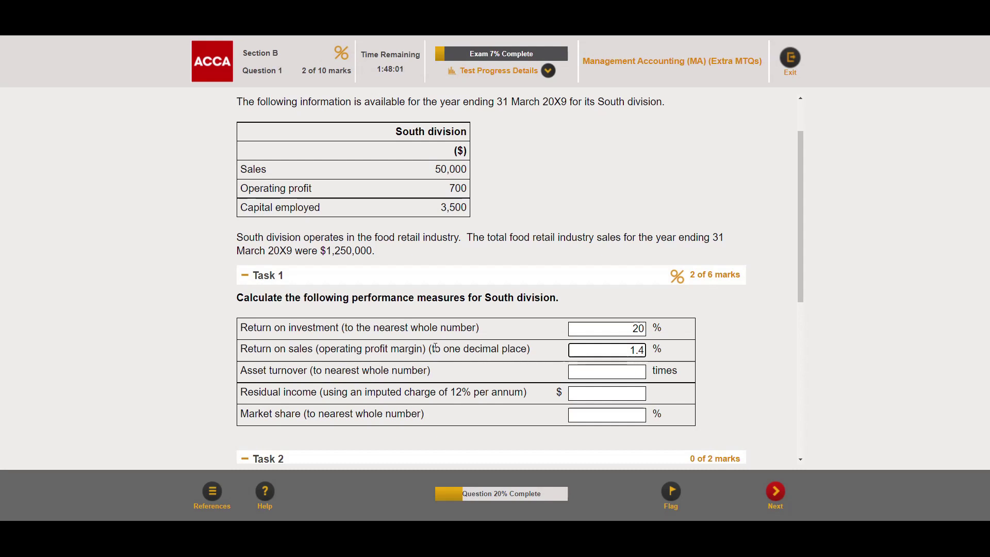
Highlight the asset turnover measure, Sales, and the 3,500 capital employed figure
{"action": "left_click_drag", "start_coordinate": [240, 370], "coordinate": [310, 371]}
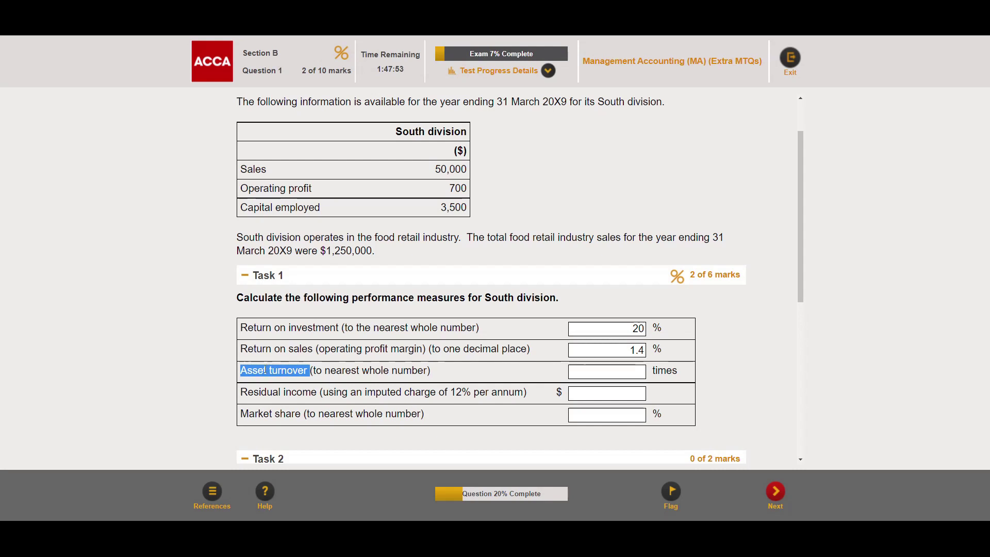
{"action": "left_click_drag", "start_coordinate": [264, 369], "coordinate": [303, 372]}
{"action": "left_click_drag", "start_coordinate": [241, 208], "coordinate": [322, 215]}
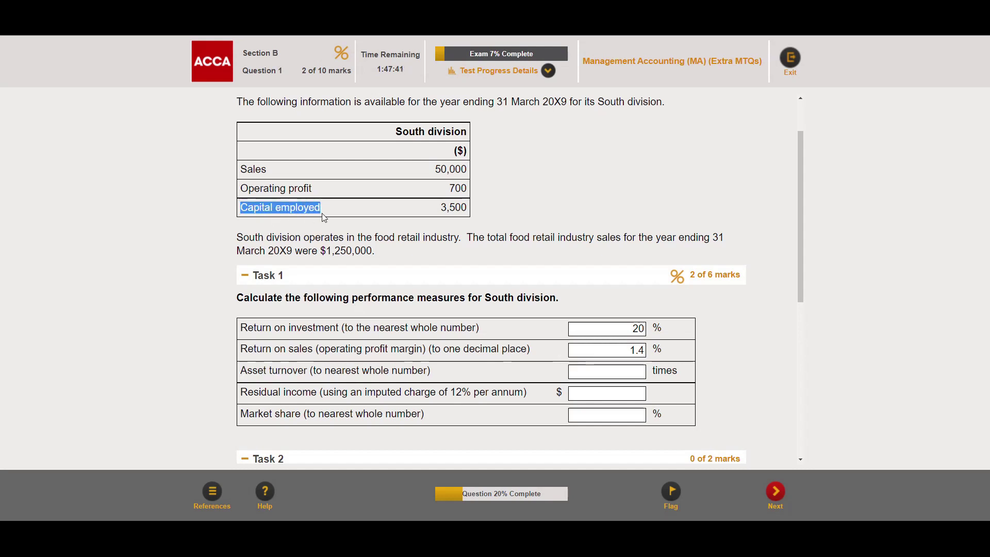
{"action": "left_click_drag", "start_coordinate": [241, 170], "coordinate": [466, 170]}
{"action": "left_click_drag", "start_coordinate": [240, 207], "coordinate": [469, 211]}
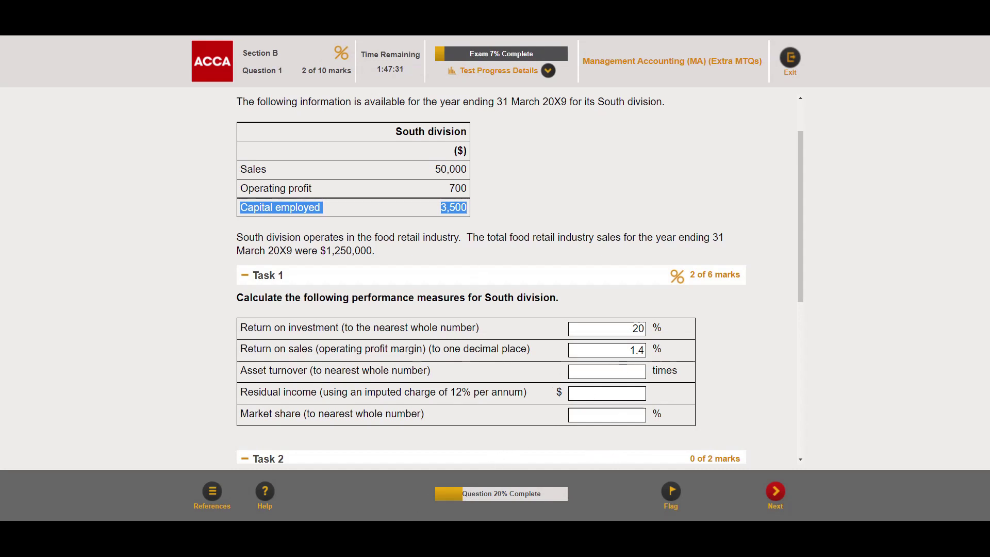
Calculate 50000/3500 in Calculator and enter 14 in the Asset turnover box
{"action": "key", "text": "alt+Tab"}
{"action": "type", "text": "50000/"}
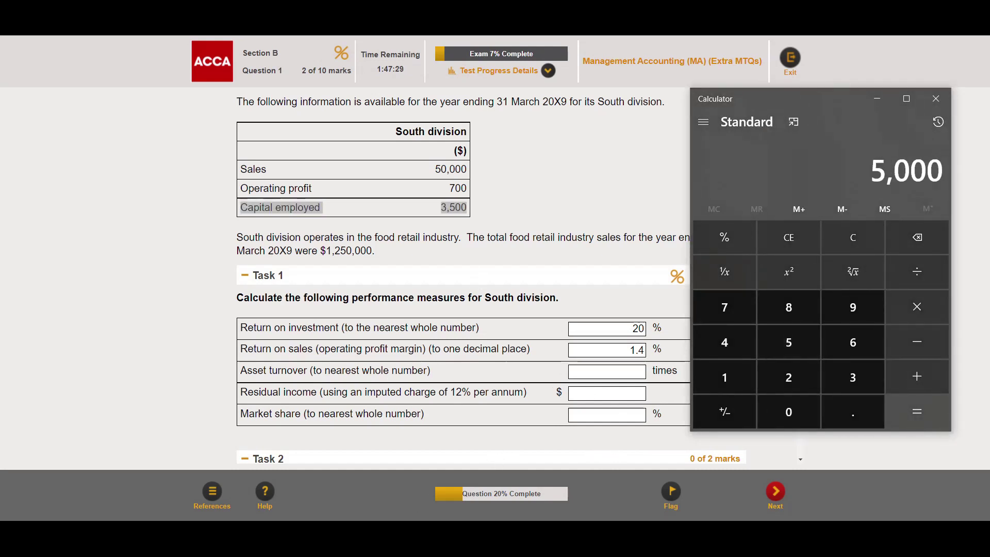
{"action": "type", "text": "3500"}
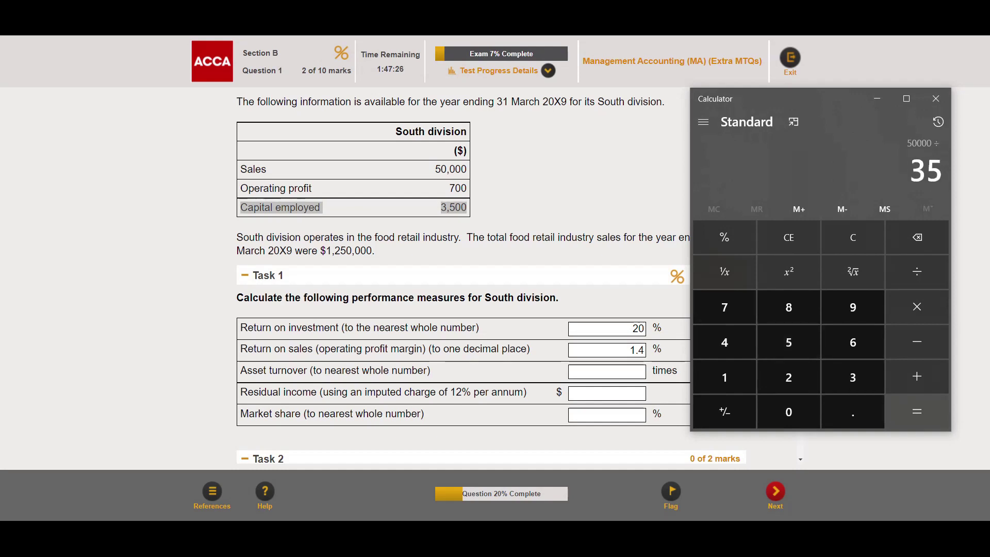
{"action": "key", "text": "Return"}
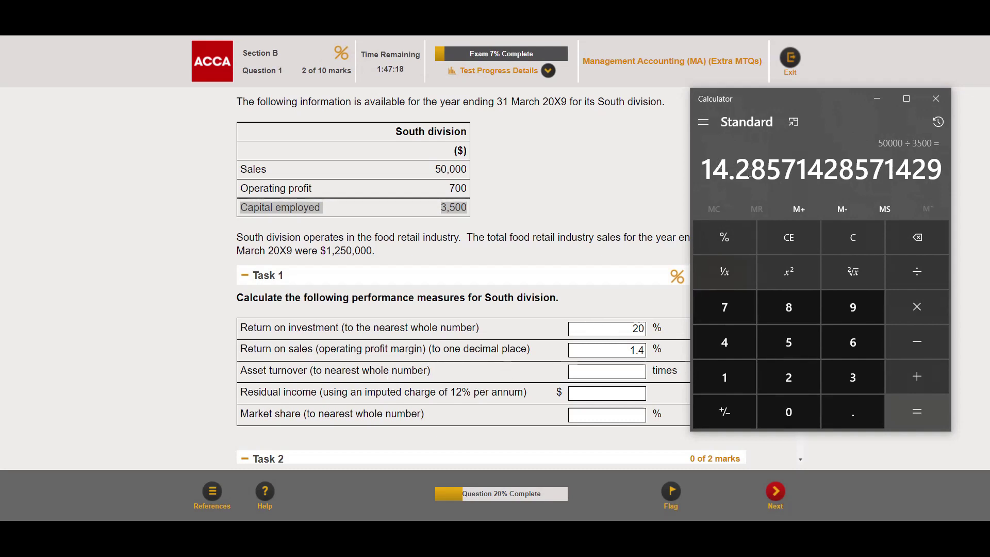
{"action": "left_click", "coordinate": [633, 371]}
{"action": "type", "text": "14"}
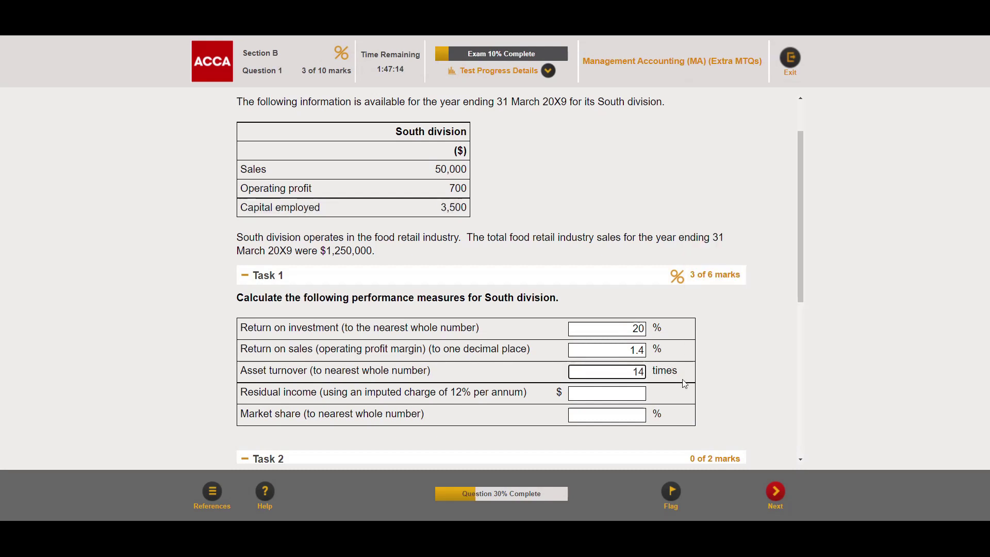
Highlight the times unit, the 12% imputed charge wording, and the 700 and 3,500 figures
{"action": "left_click_drag", "start_coordinate": [653, 371], "coordinate": [679, 375]}
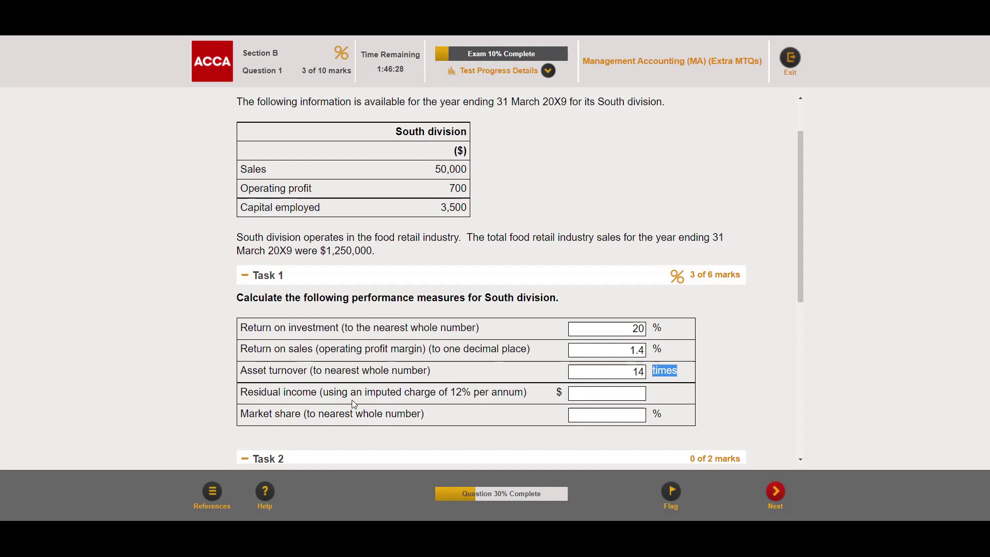
{"action": "left_click_drag", "start_coordinate": [324, 394], "coordinate": [529, 401]}
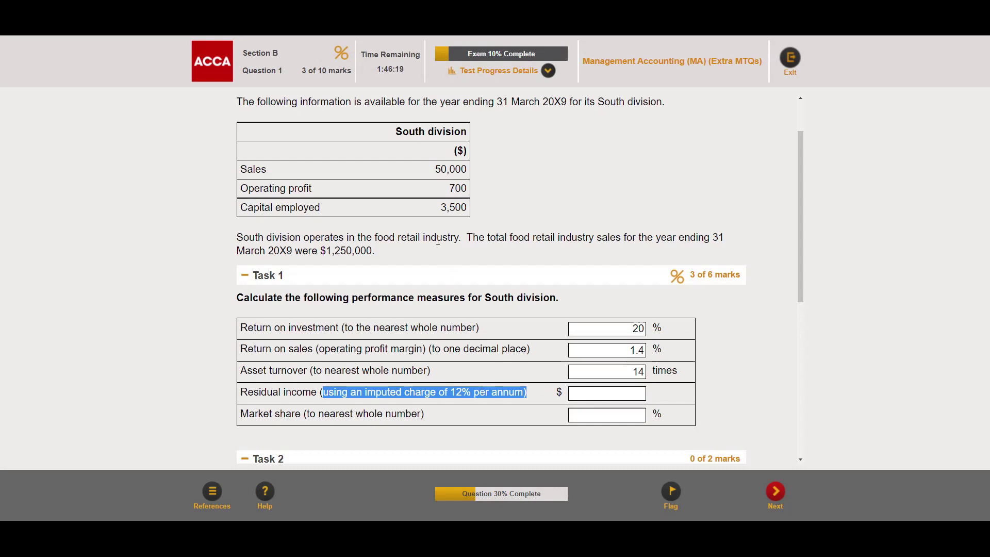
{"action": "left_click_drag", "start_coordinate": [447, 190], "coordinate": [469, 193]}
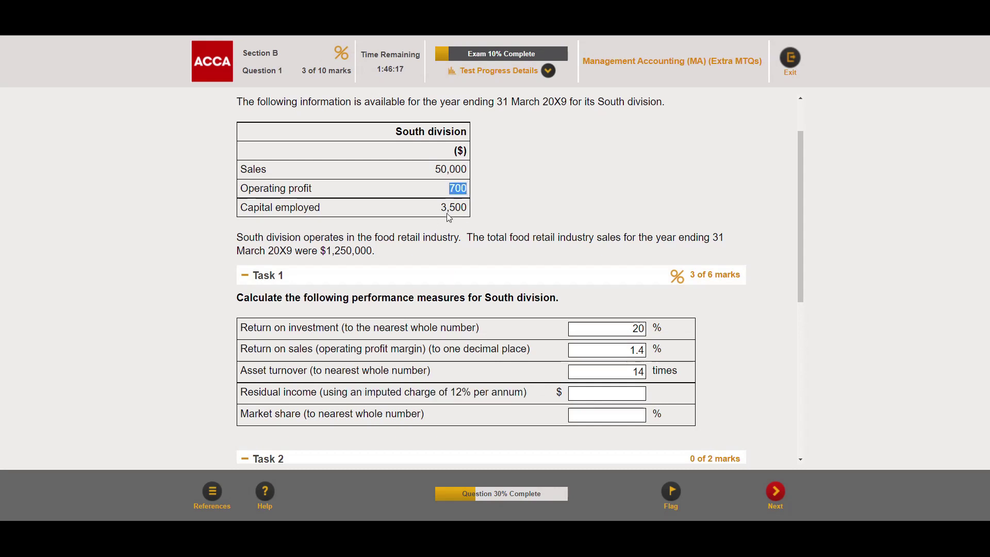
{"action": "left_click_drag", "start_coordinate": [441, 207], "coordinate": [469, 213]}
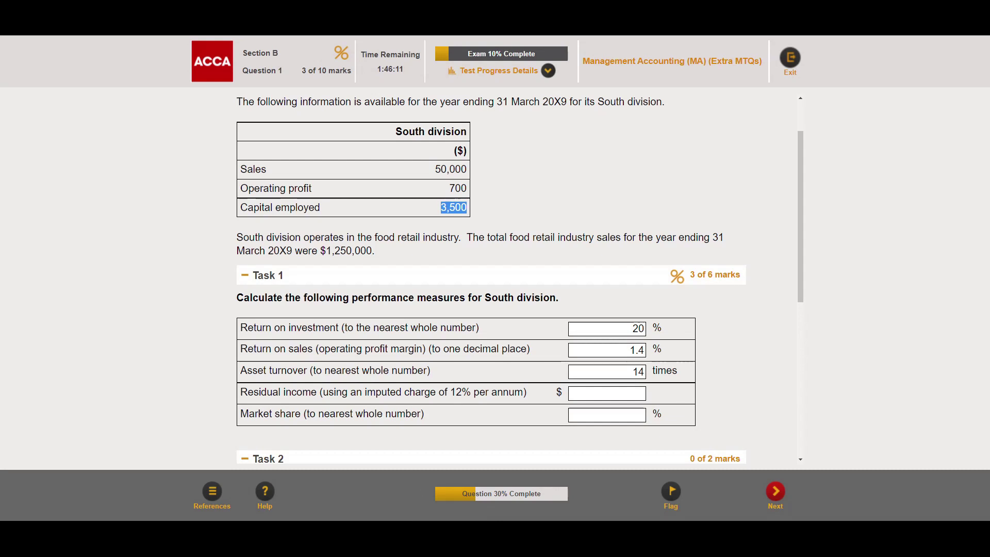
Compute 700 minus 3500*0.12 to get 280 and enter it as residual income
{"action": "key", "text": "alt+Tab"}
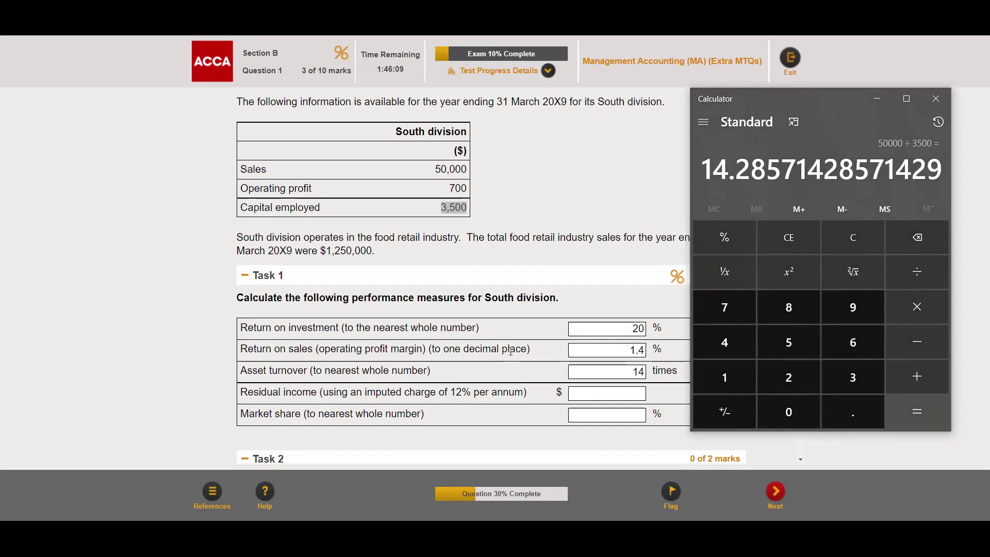
{"action": "type", "text": "3500 ×*0.12"}
{"action": "key", "text": "Return"}
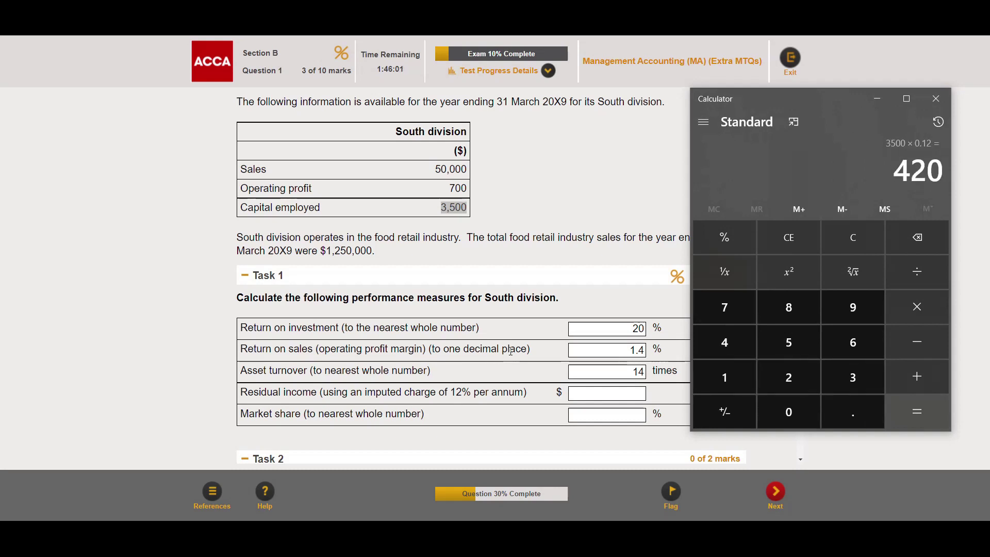
{"action": "left_click", "coordinate": [718, 412]}
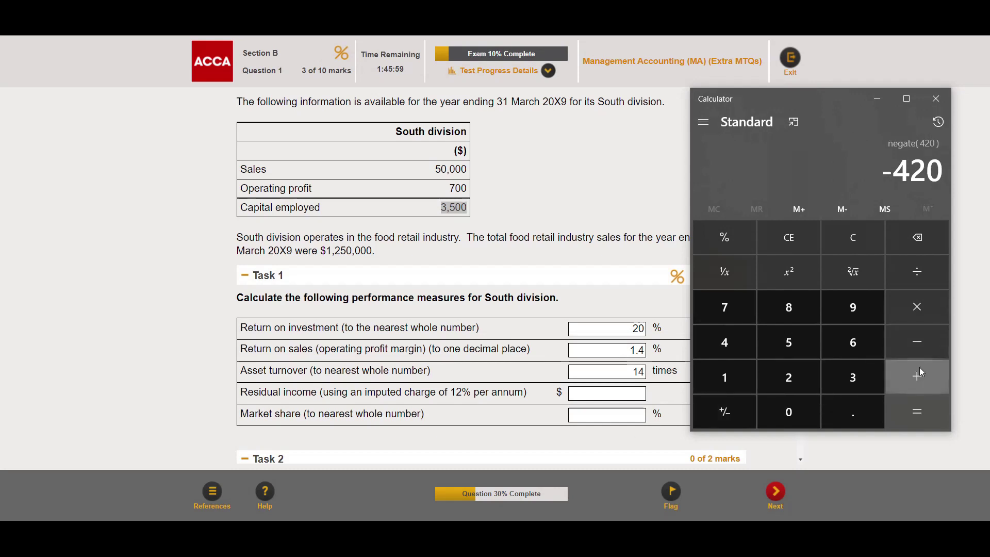
{"action": "left_click", "coordinate": [921, 372]}
{"action": "type", "text": "700"}
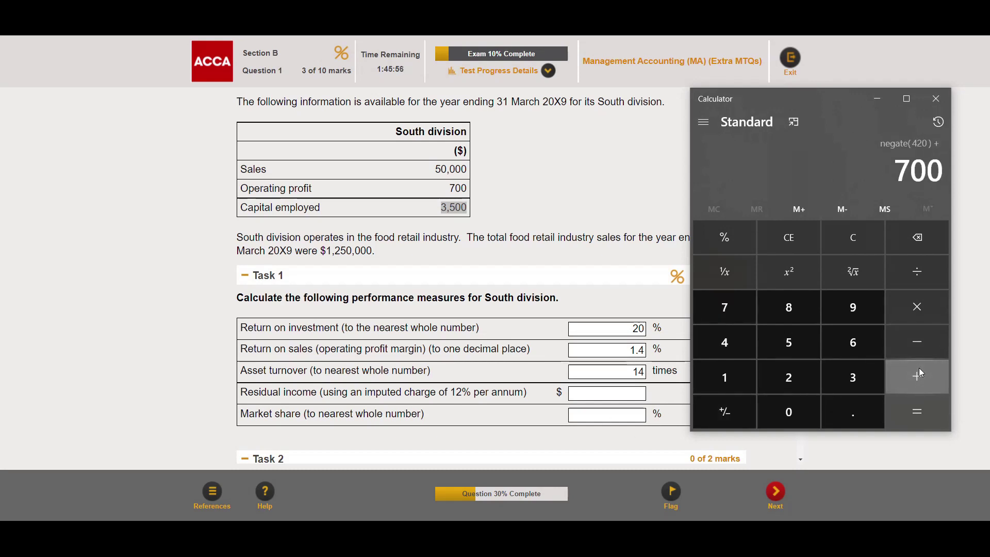
{"action": "key", "text": "Return"}
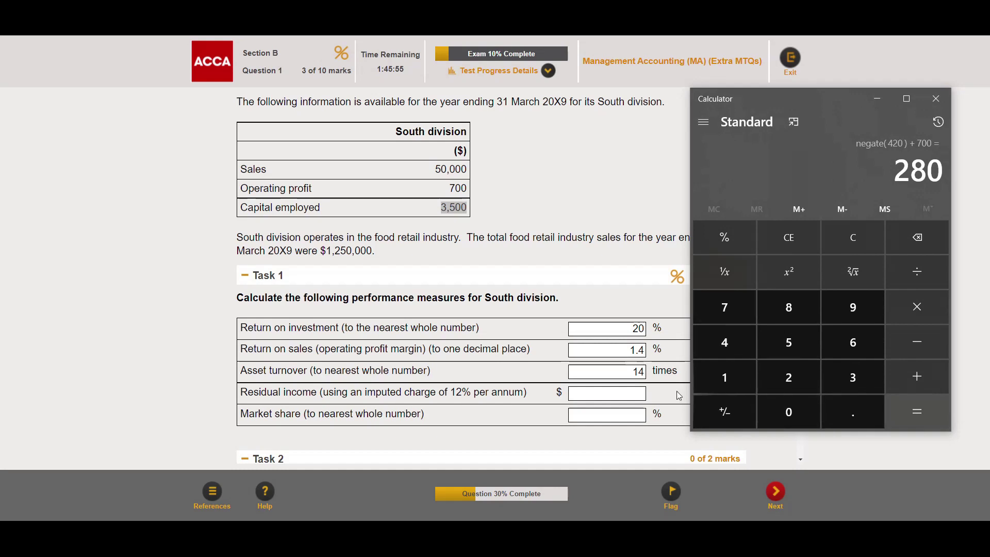
{"action": "left_click", "coordinate": [641, 394]}
{"action": "type", "text": "280"}
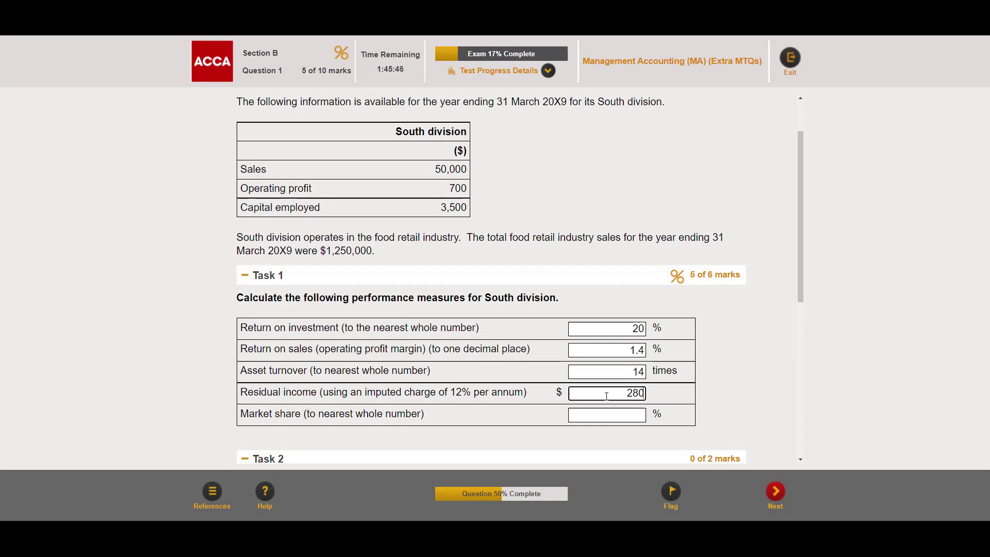
Highlight the total industry sales sentence and South division's 50,000 sales
{"action": "left_click_drag", "start_coordinate": [454, 393], "coordinate": [471, 392]}
{"action": "left_click_drag", "start_coordinate": [633, 328], "coordinate": [644, 328]}
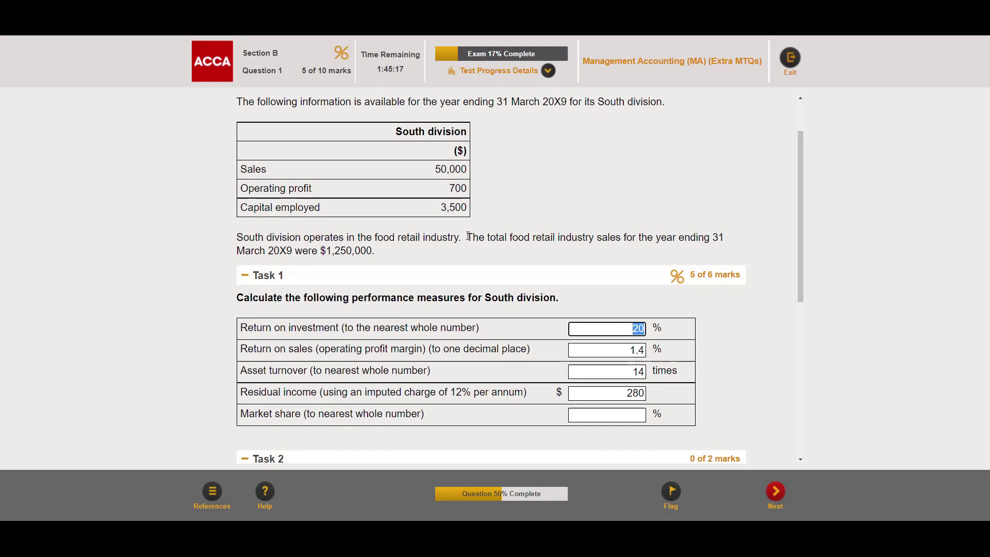
{"action": "left_click_drag", "start_coordinate": [468, 236], "coordinate": [431, 254]}
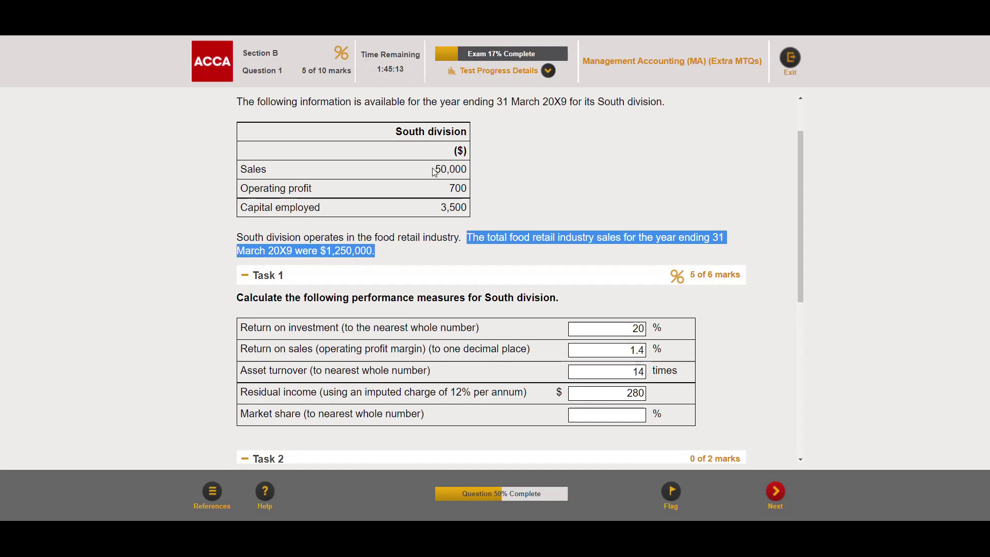
{"action": "left_click_drag", "start_coordinate": [433, 170], "coordinate": [466, 170]}
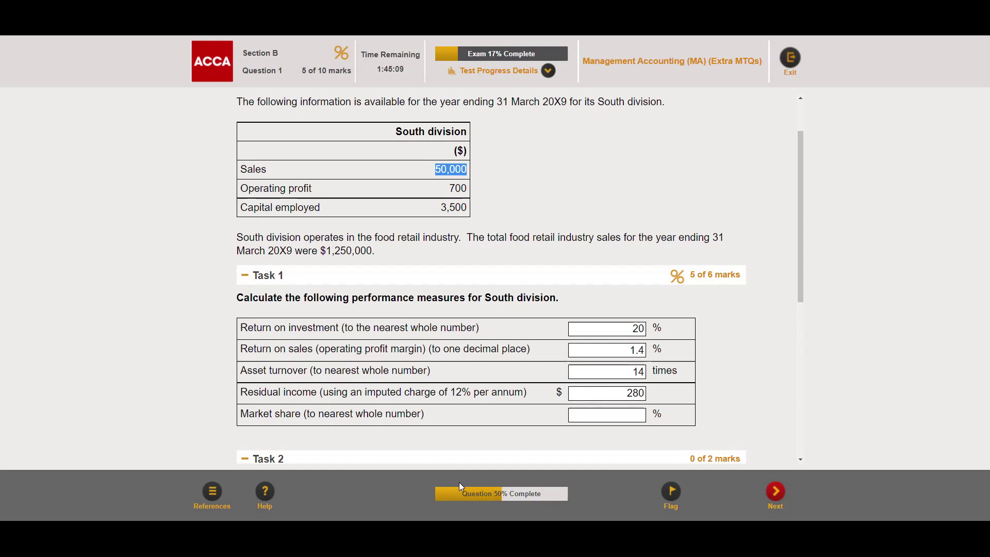
Calculate 50000/1250000 in Calculator and enter 4 in the Market share box
{"action": "key", "text": "alt+Tab"}
{"action": "type", "text": "5"}
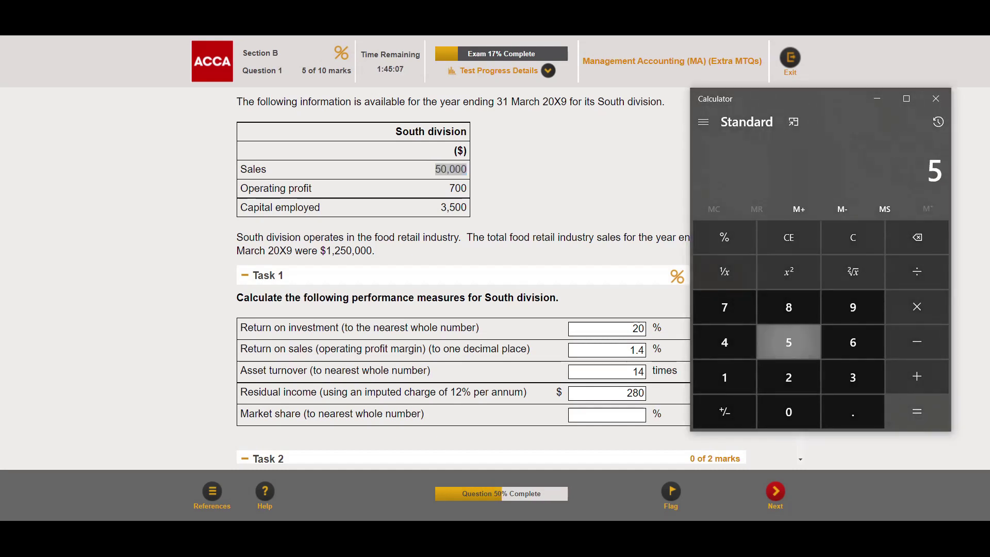
{"action": "type", "text": "000"}
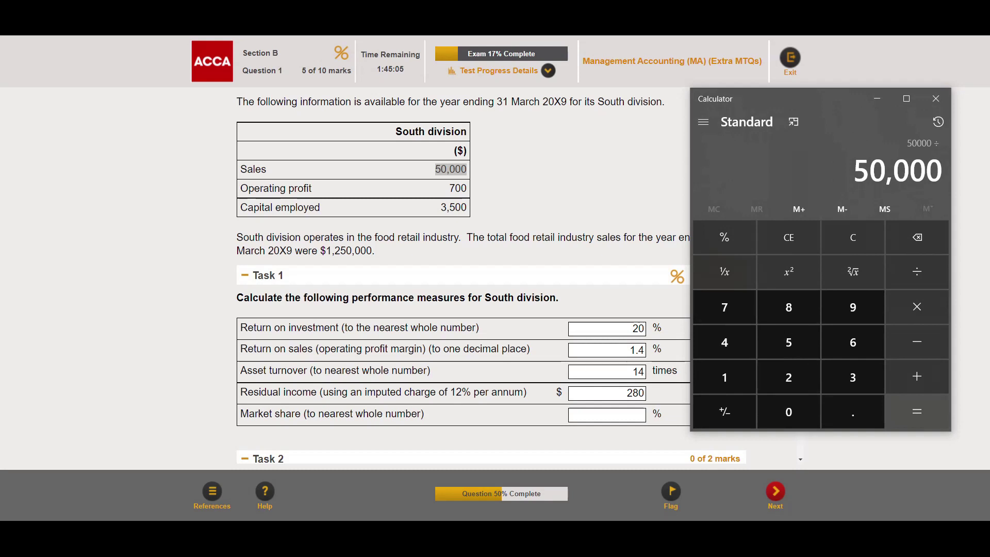
{"action": "type", "text": "0/1250000"}
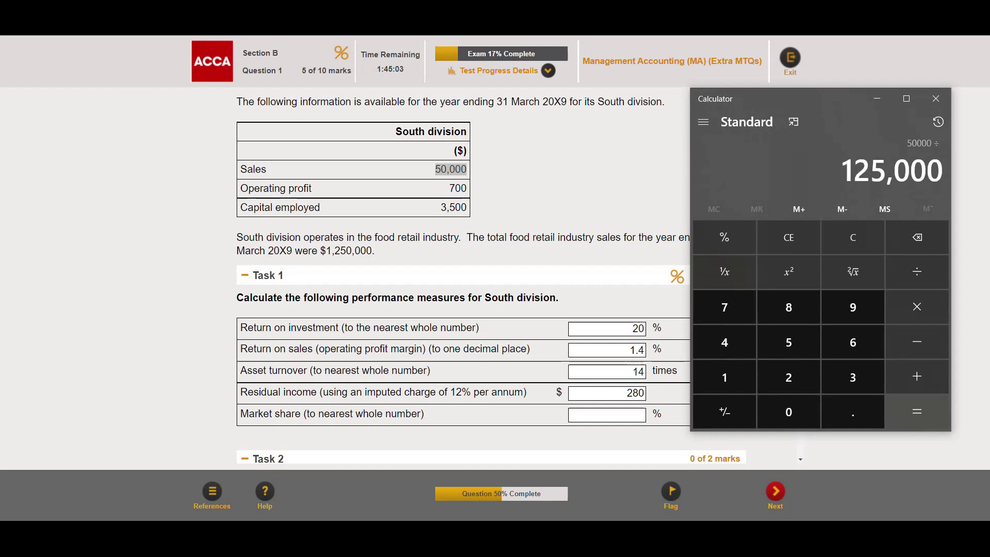
{"action": "key", "text": "Return"}
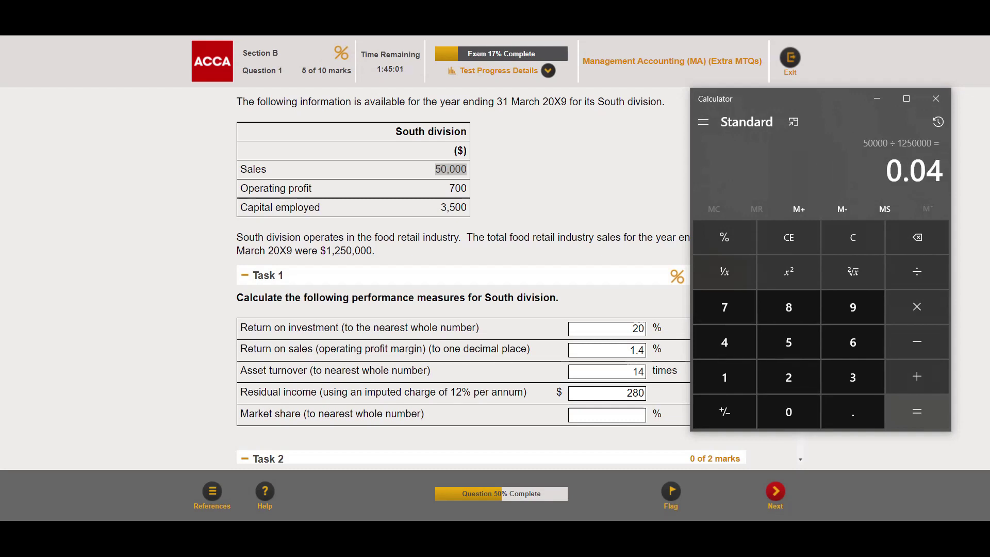
{"action": "left_click", "coordinate": [628, 416]}
{"action": "type", "text": "4"}
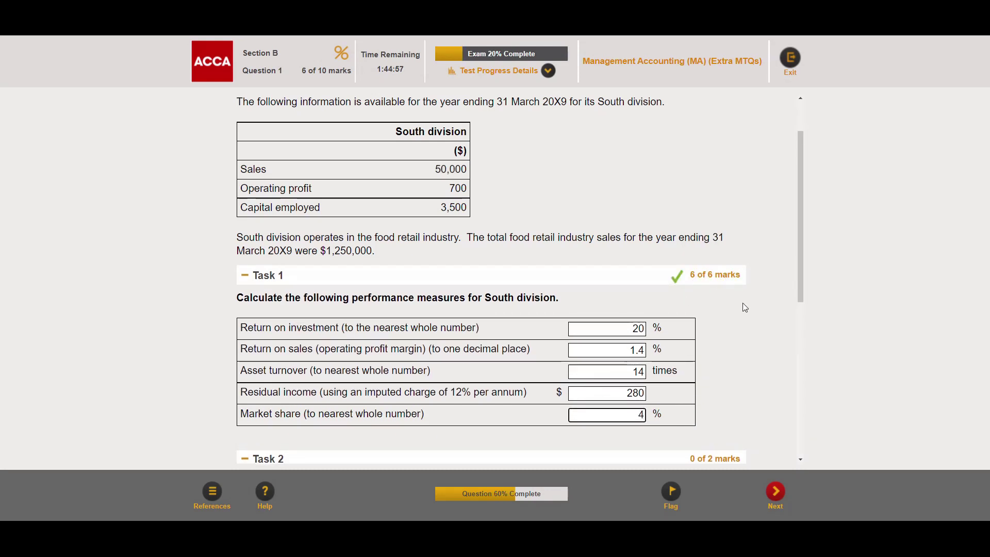
Scroll down the page until the Task 2 residual income yes/no grid is visible
{"action": "left_click_drag", "start_coordinate": [799, 274], "coordinate": [799, 310]}
{"action": "left_click_drag", "start_coordinate": [801, 318], "coordinate": [804, 401]}
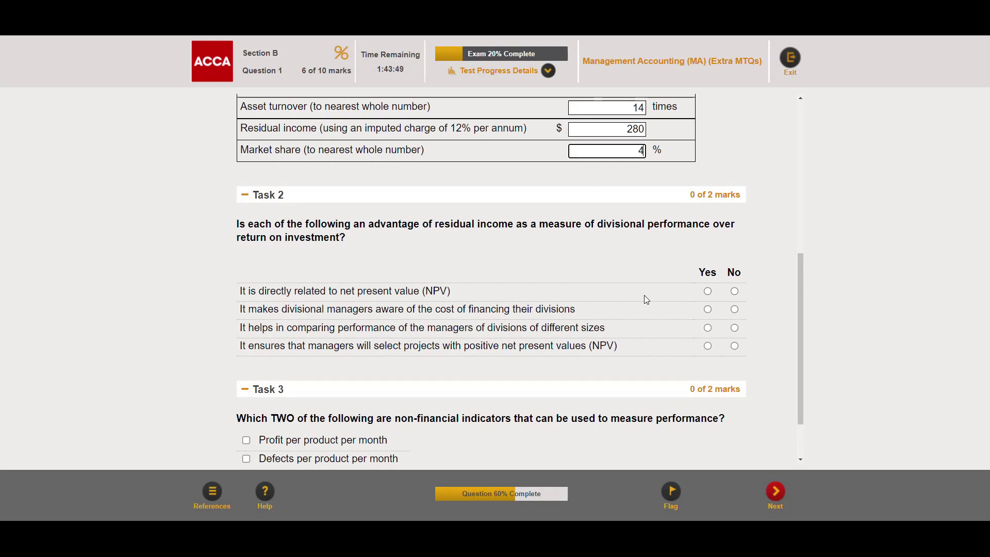
Answer Yes to the NPV statement and the financing-cost awareness statement
{"action": "left_click", "coordinate": [707, 292]}
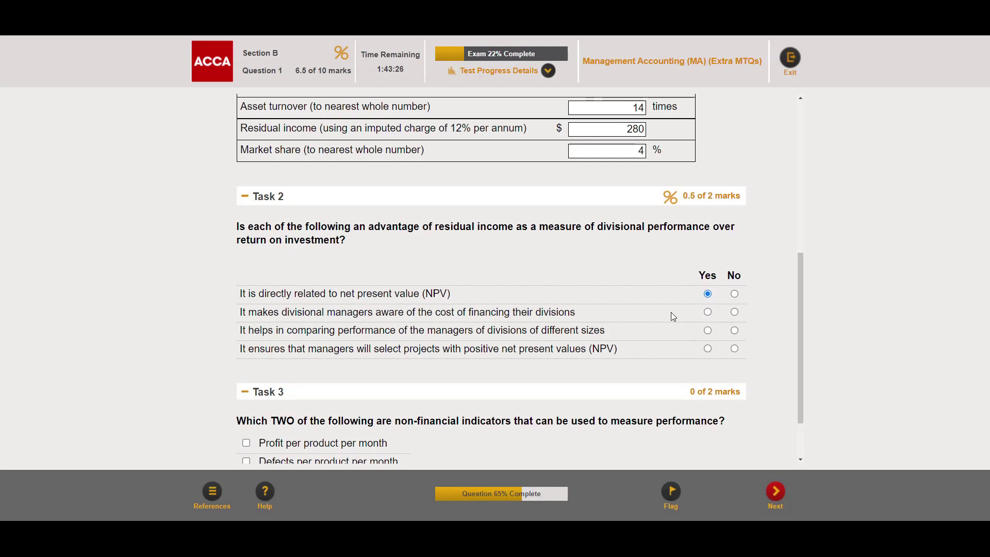
{"action": "left_click", "coordinate": [708, 313]}
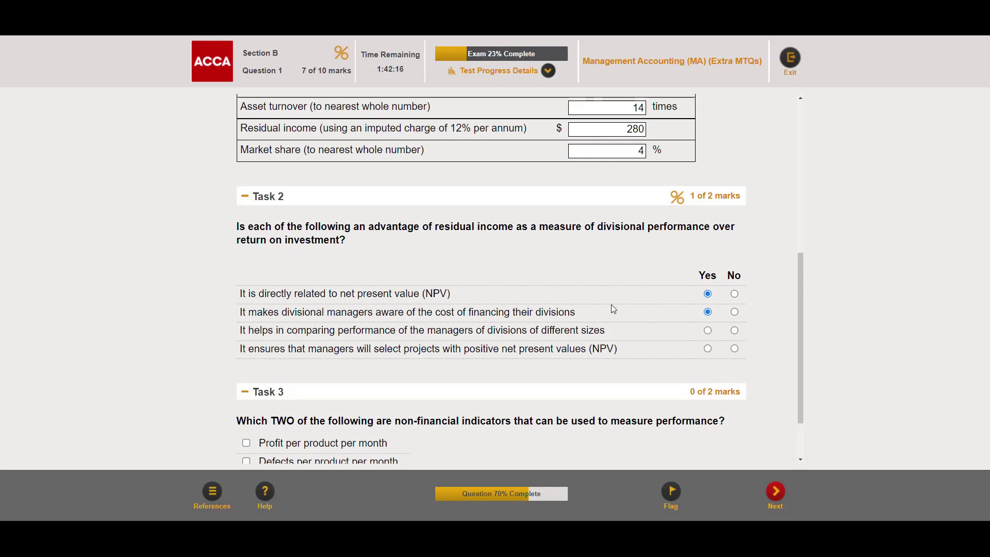
Answer No to the different-sized divisions and positive-NPV project statements
{"action": "left_click", "coordinate": [735, 331]}
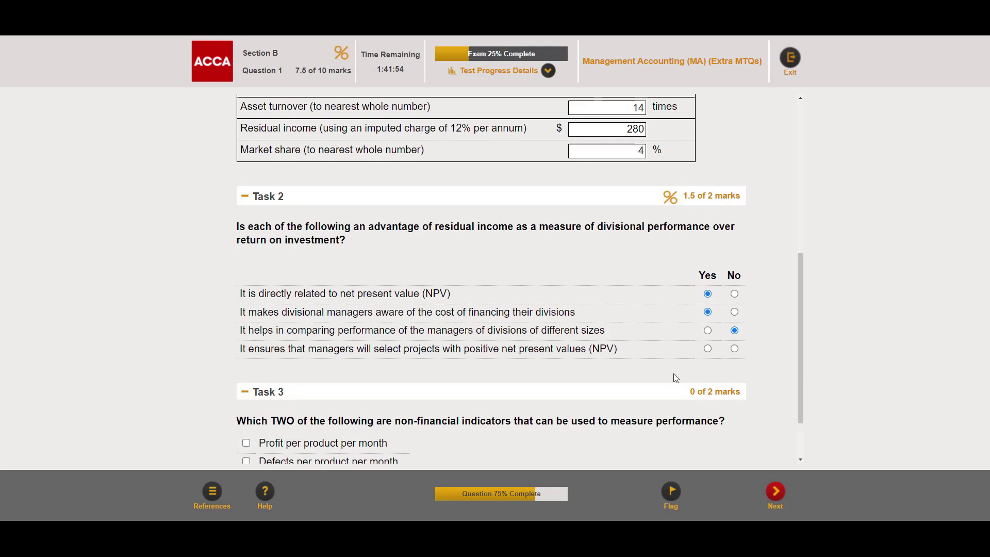
{"action": "left_click", "coordinate": [734, 349]}
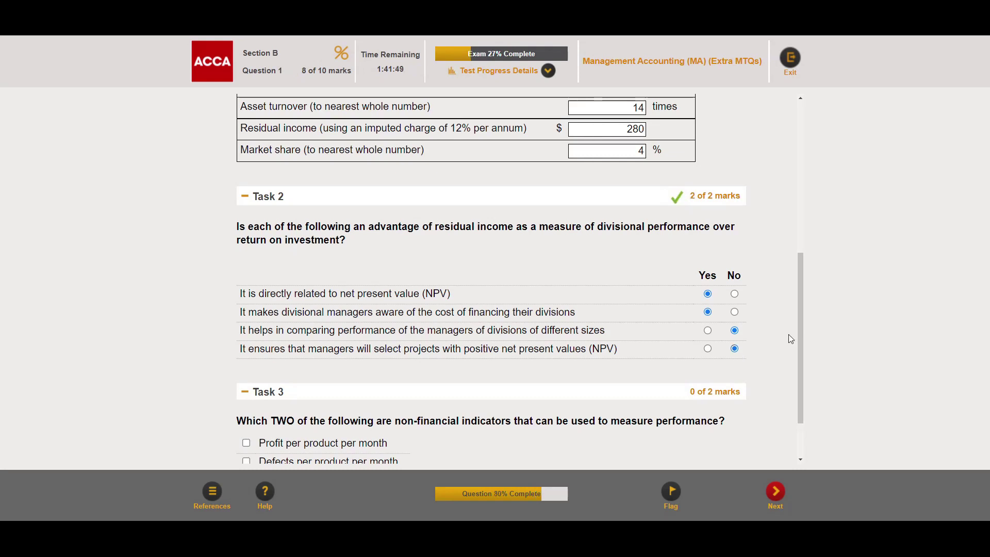
{"action": "left_click_drag", "start_coordinate": [802, 330], "coordinate": [800, 373]}
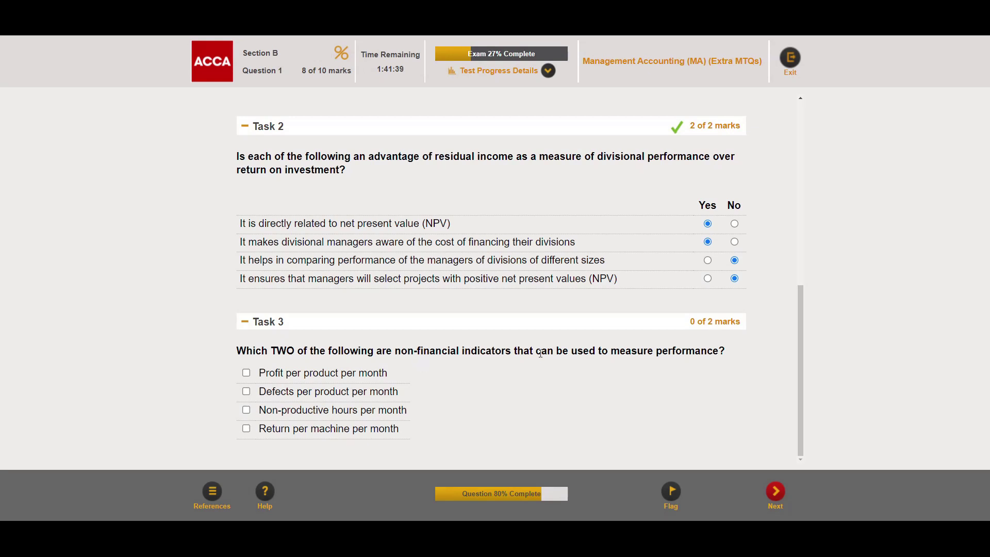
Tick 'Defects per product per month' and 'Non-productive hours per month' in Task 3
{"action": "left_click_drag", "start_coordinate": [394, 352], "coordinate": [463, 352]}
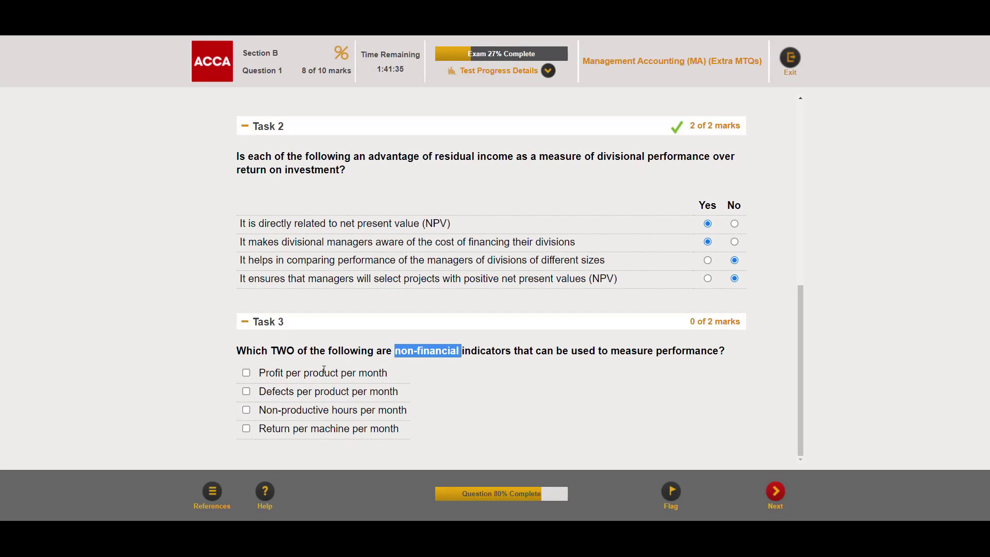
{"action": "left_click_drag", "start_coordinate": [260, 373], "coordinate": [292, 374]}
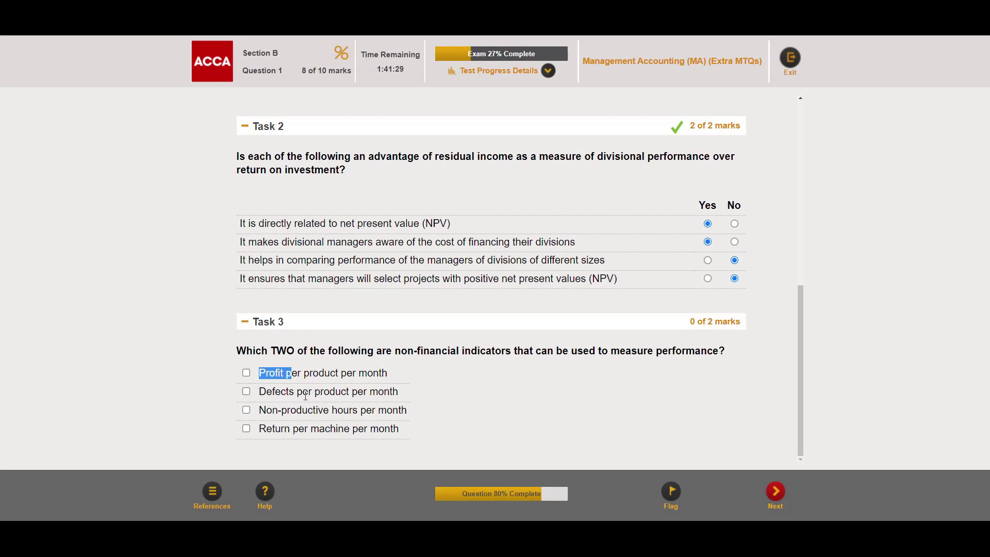
{"action": "left_click", "coordinate": [246, 393]}
{"action": "double_click", "coordinate": [278, 351]}
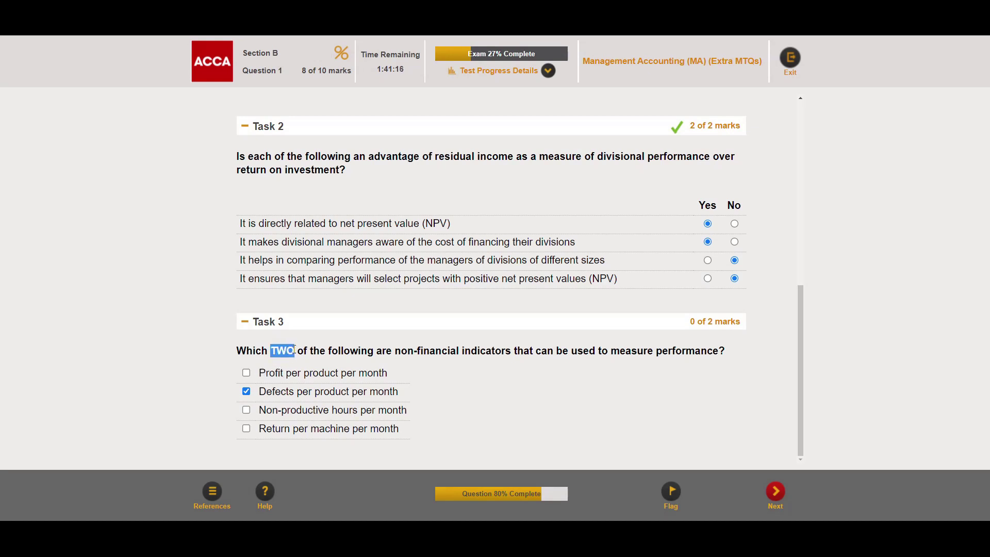
{"action": "left_click", "coordinate": [246, 410]}
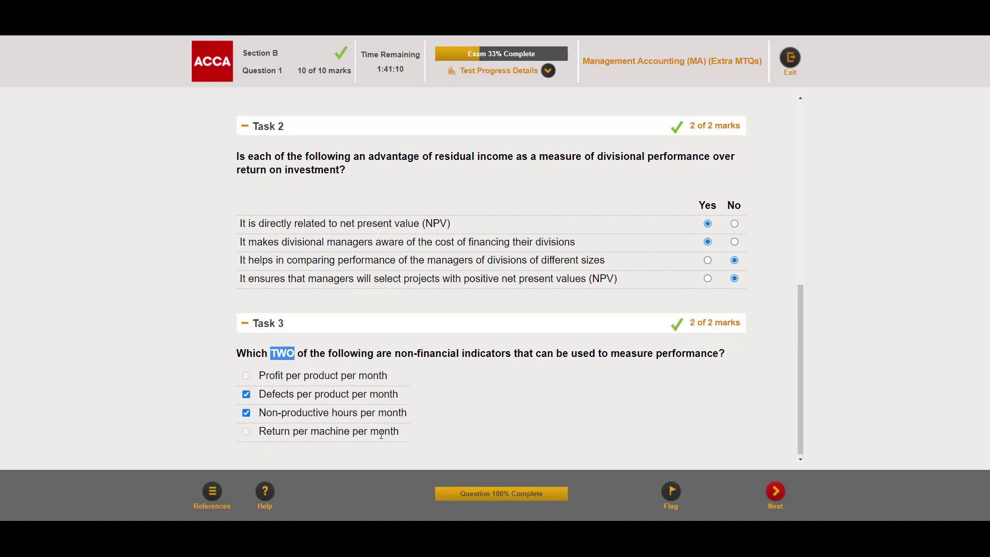
{"action": "double_click", "coordinate": [263, 431]}
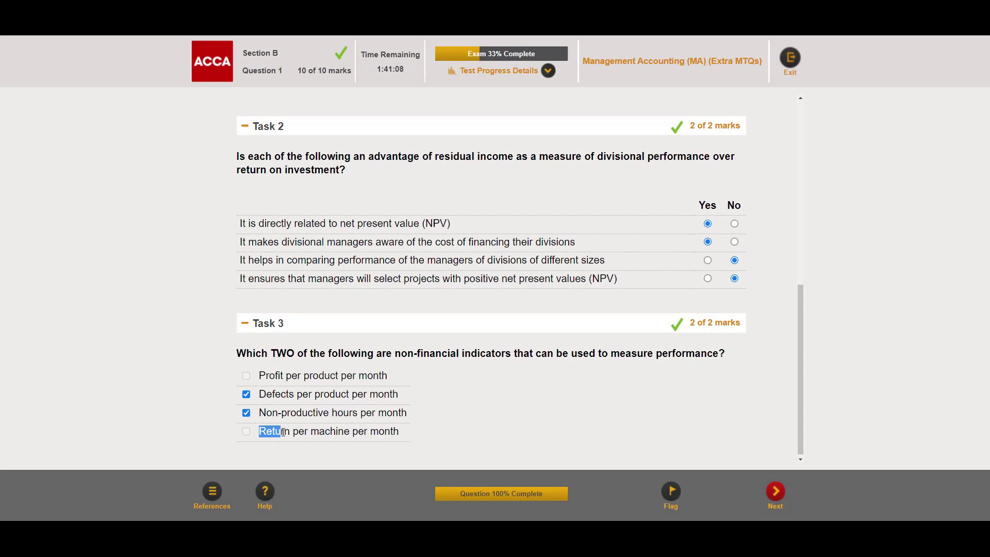